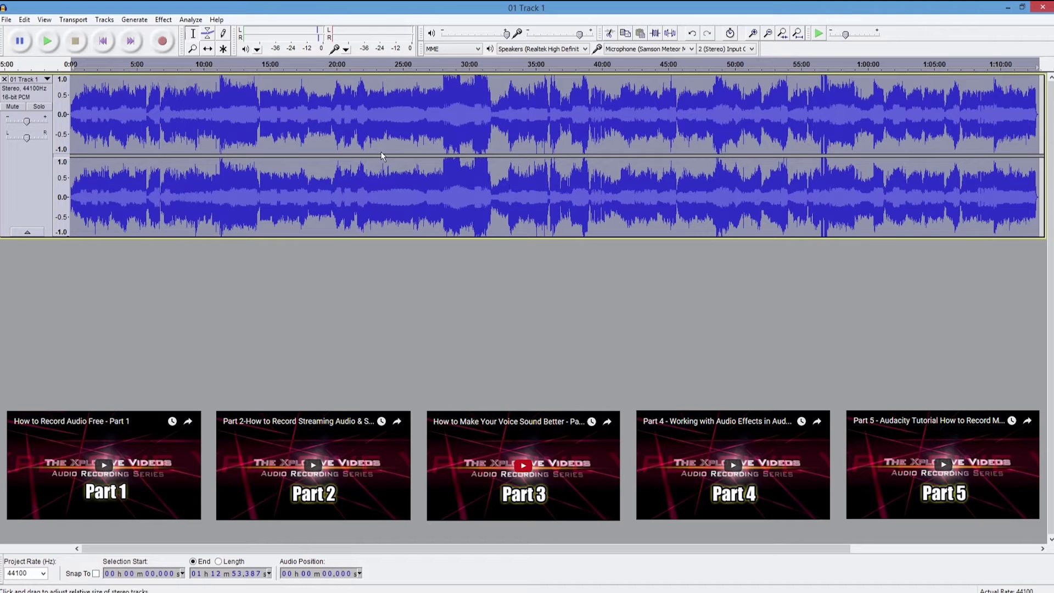
- Clear the whole-mix selection with Ctrl+Shift+A
{"action": "key", "text": "ctrl+shift+a"}
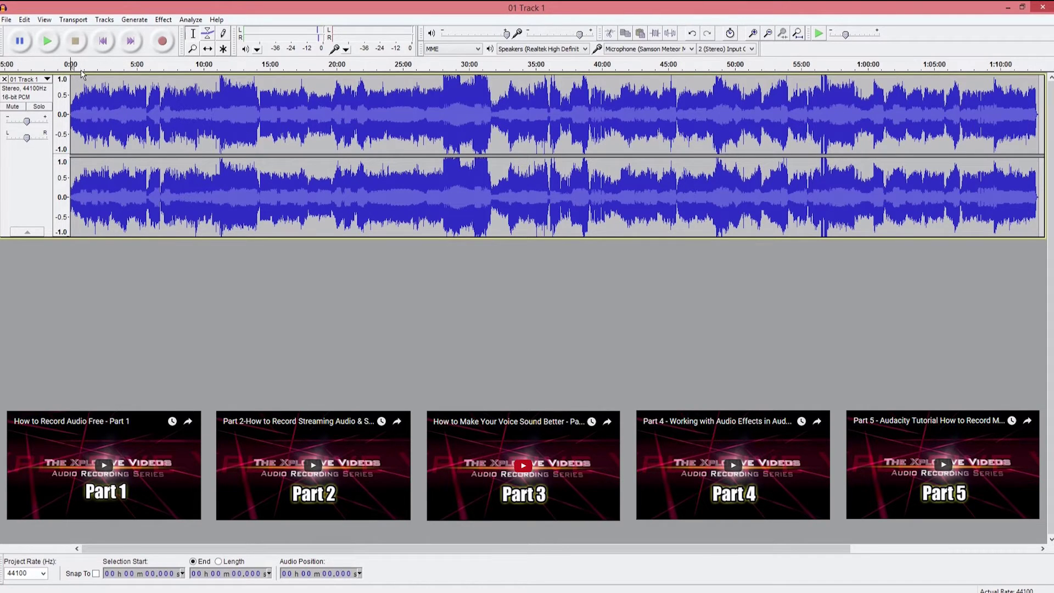
- Add a new label track with a label named 'Track 1' at 0:00
{"action": "left_click", "coordinate": [102, 19]}
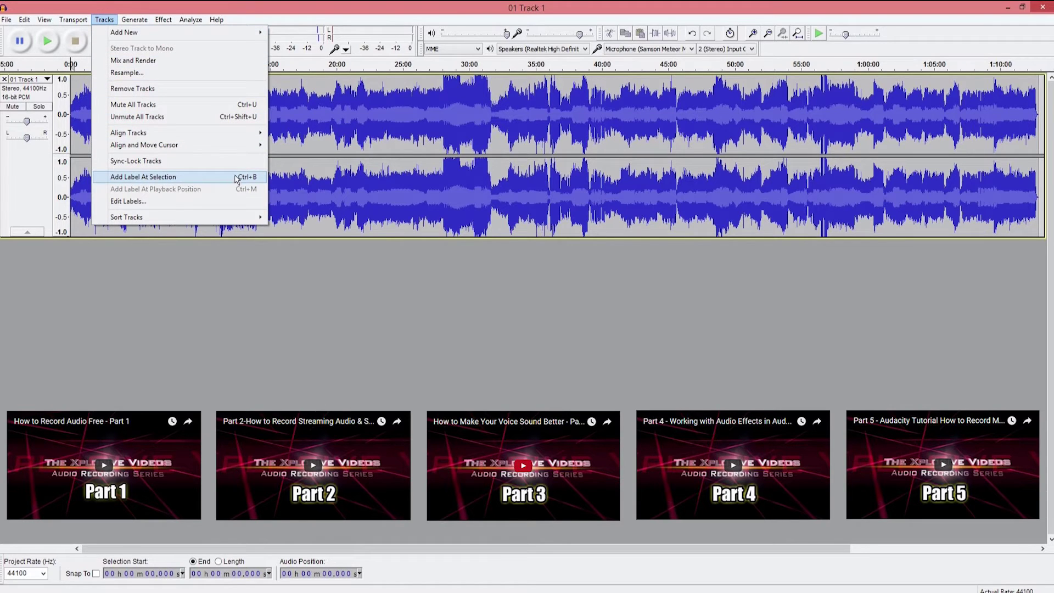
{"action": "left_click", "coordinate": [167, 178]}
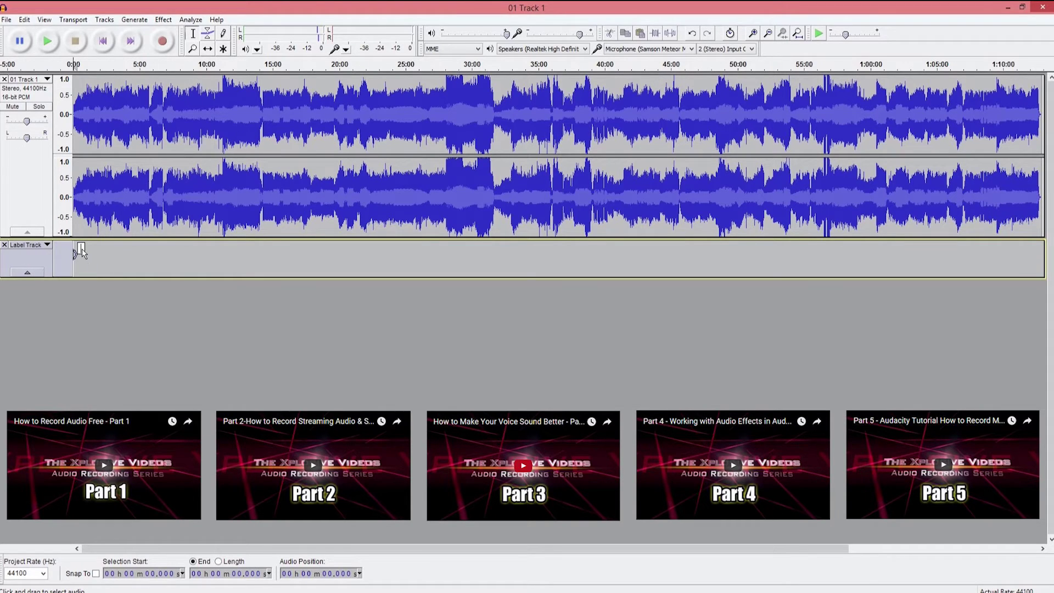
{"action": "type", "text": "Track 1"}
{"action": "key", "text": "Return"}
- Add labels 'Track 2' at about 14:16 and 'Track 3' at about 19:40
{"action": "left_click", "coordinate": [263, 111]}
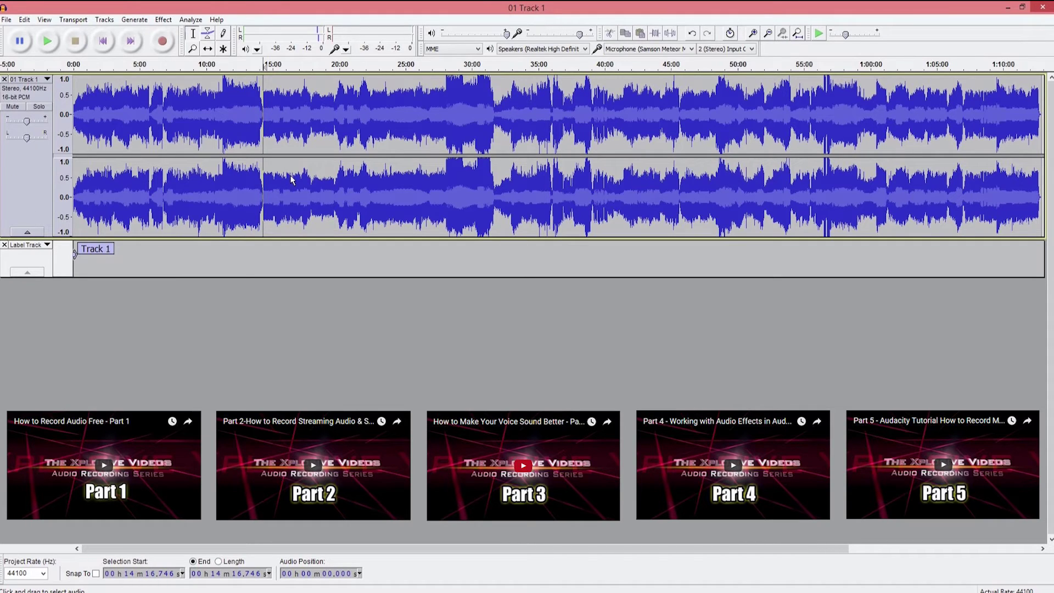
{"action": "key", "text": "ctrl+b"}
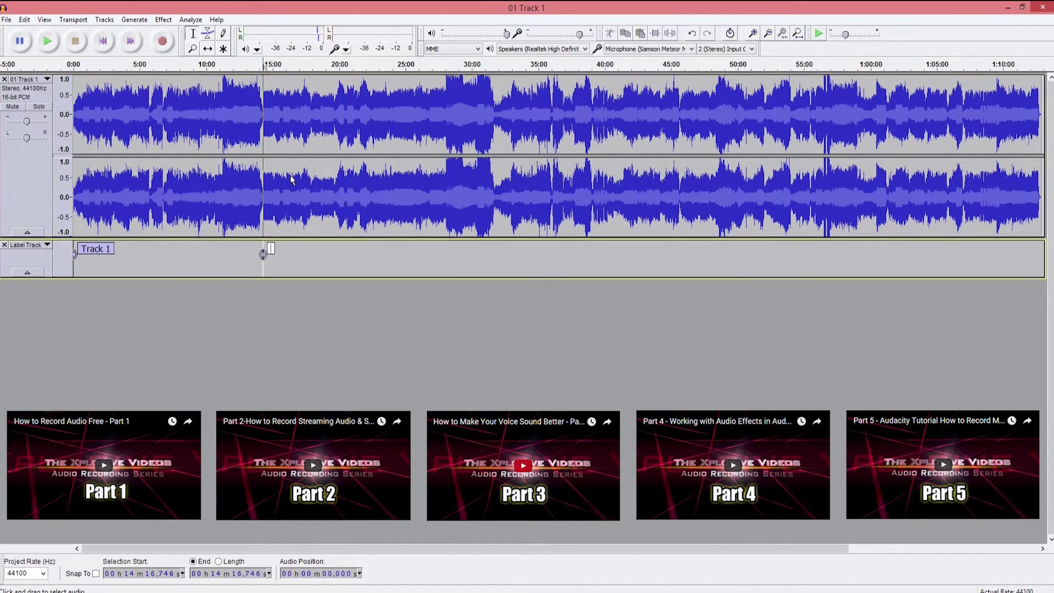
{"action": "type", "text": "Track 2"}
{"action": "left_click", "coordinate": [335, 205]}
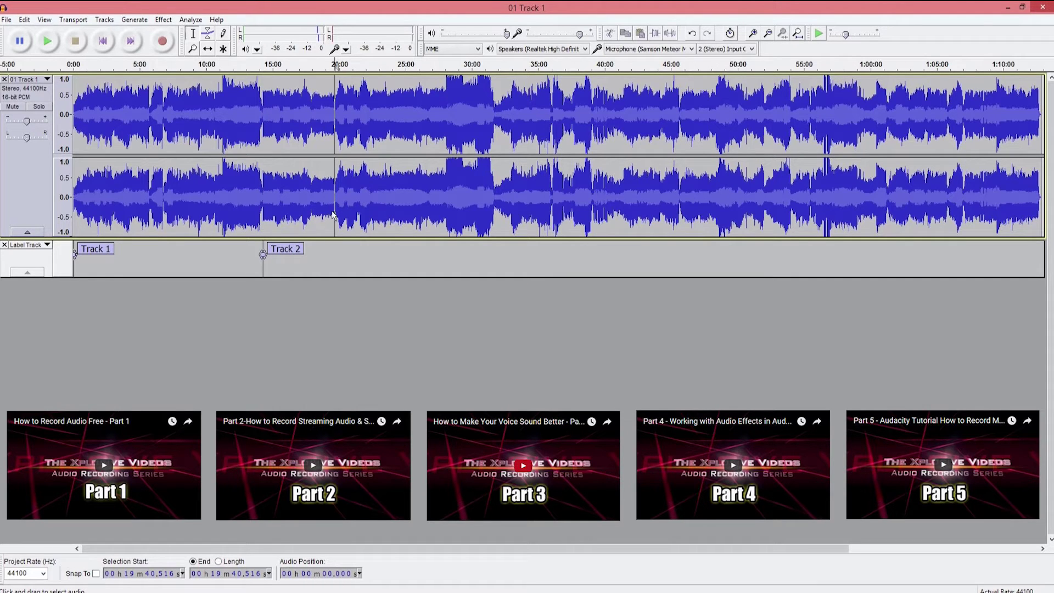
{"action": "left_click", "coordinate": [104, 19]}
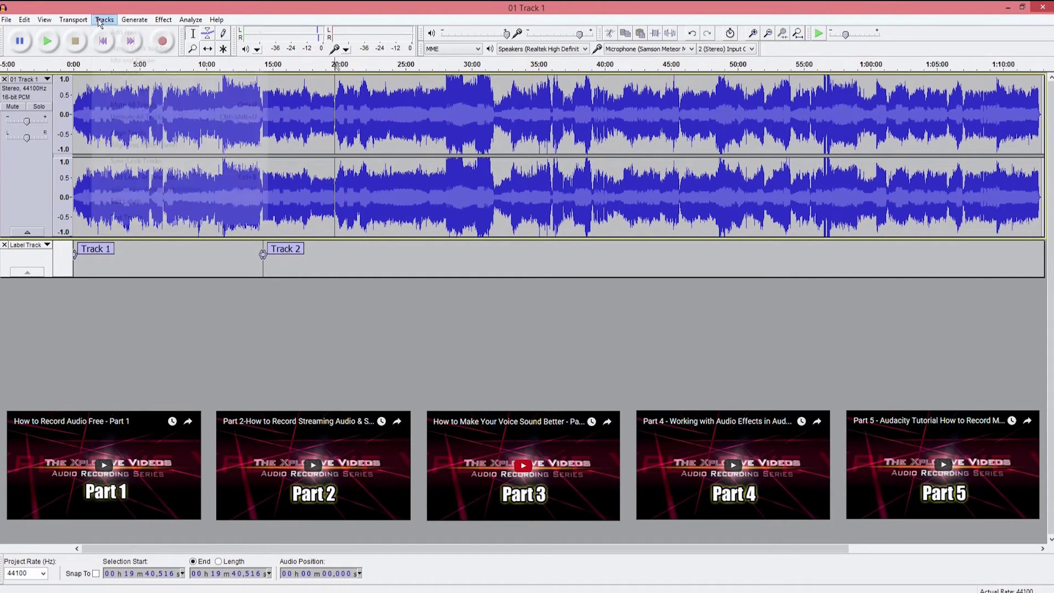
{"action": "left_click", "coordinate": [126, 177]}
{"action": "type", "text": "Trac"}
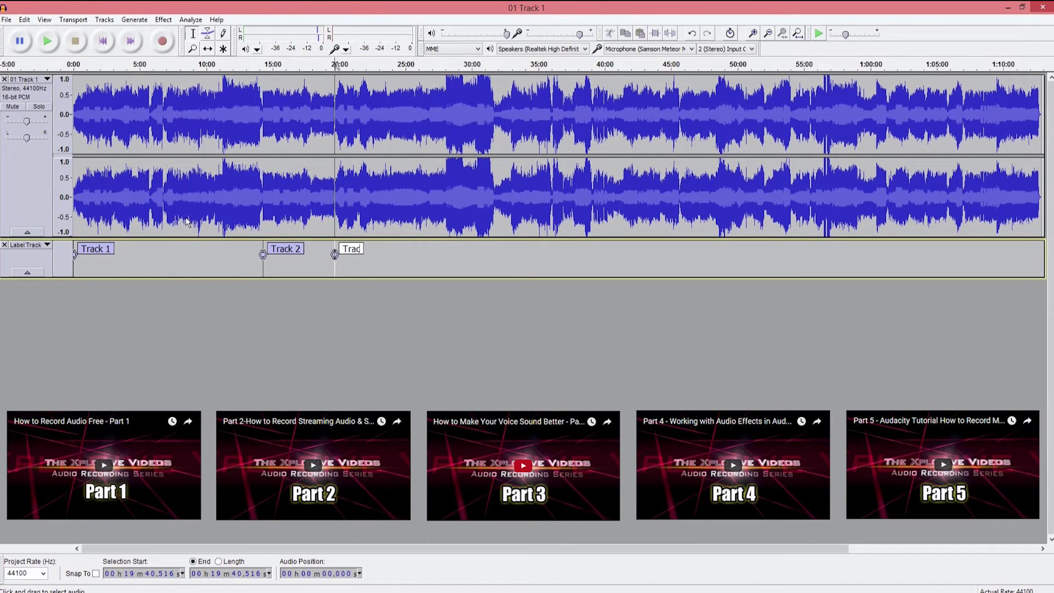
{"action": "type", "text": "k 3"}
{"action": "key", "text": "Return"}
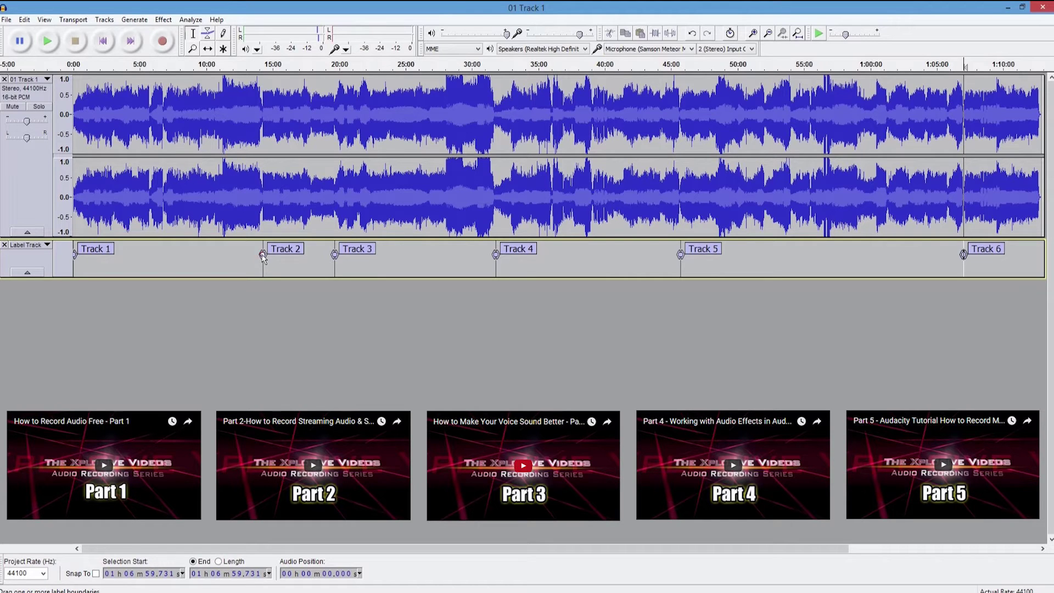
- Drag the Track 2 label earlier to just past 10:00 and Track 3 later to about 21:00
{"action": "left_click_drag", "start_coordinate": [264, 257], "coordinate": [212, 256]}
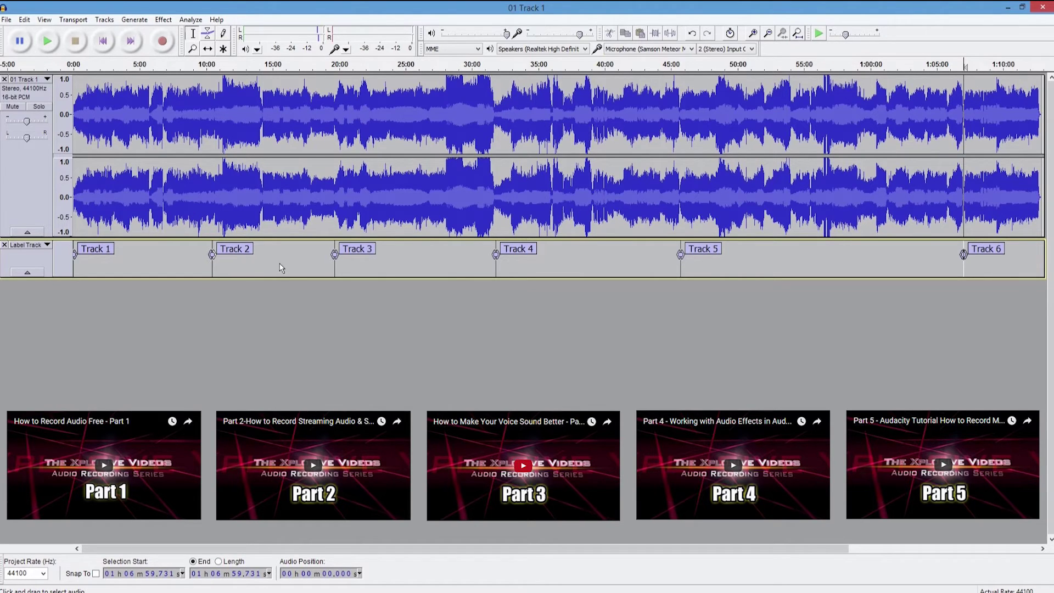
{"action": "left_click_drag", "start_coordinate": [334, 255], "coordinate": [355, 263]}
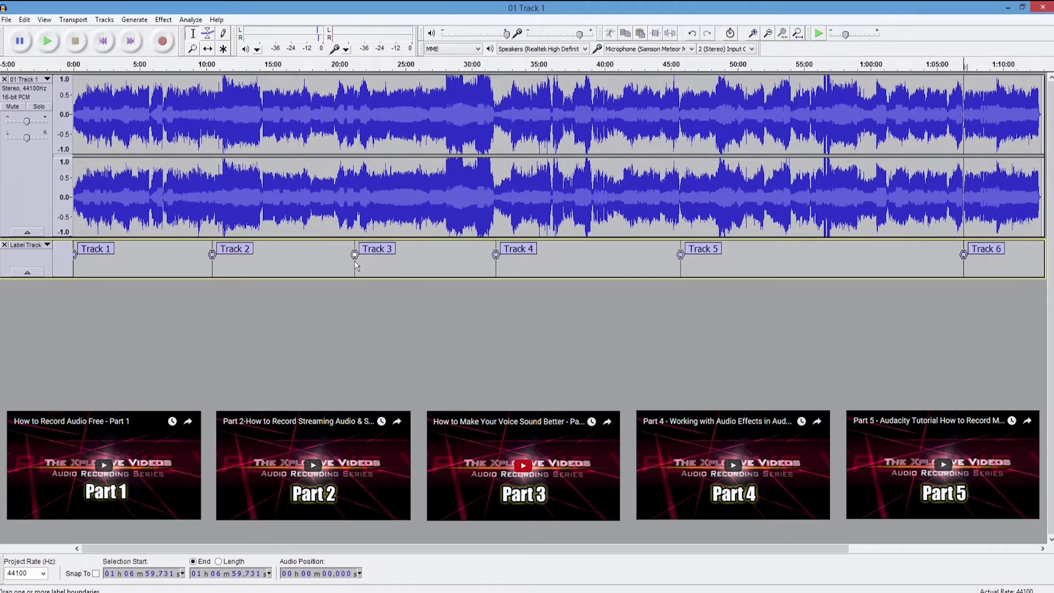
- Add a label named 'Track 5' at about 39:11
{"action": "left_click", "coordinate": [594, 206]}
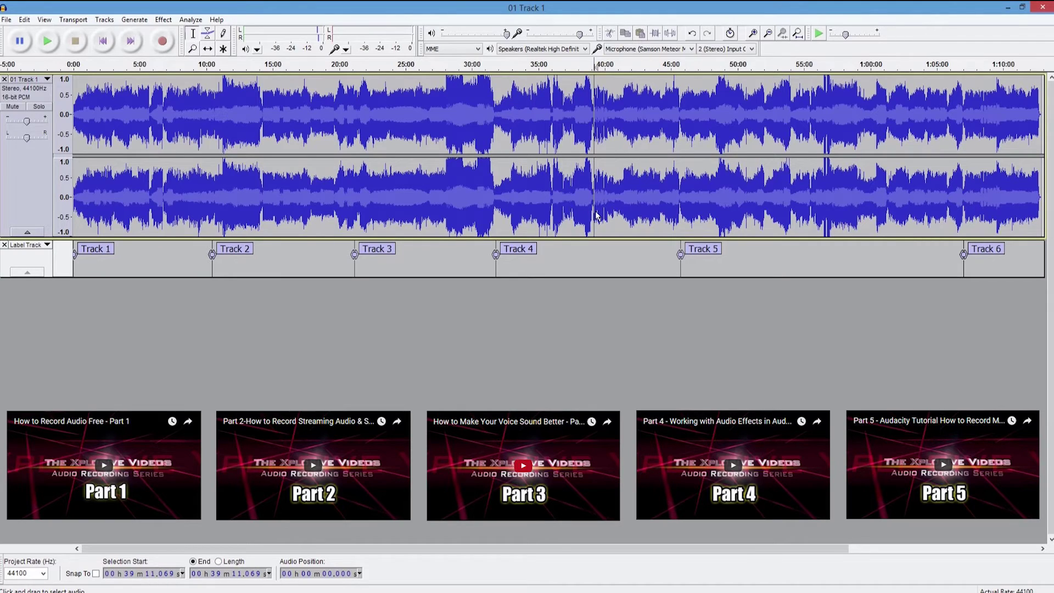
{"action": "key", "text": "ctrl+b"}
{"action": "type", "text": "Tr"}
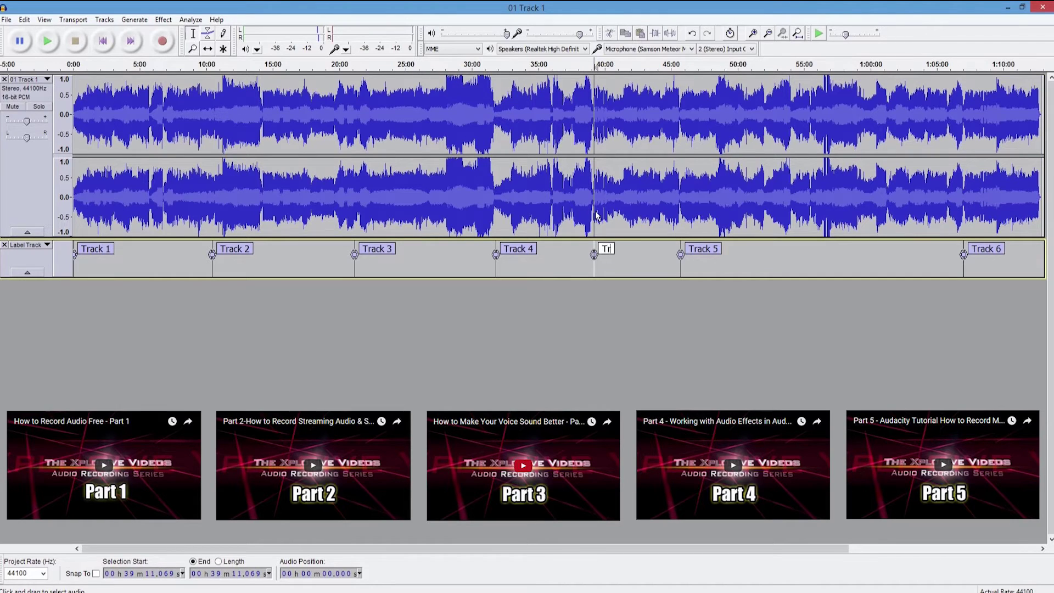
{"action": "type", "text": "ack 5"}
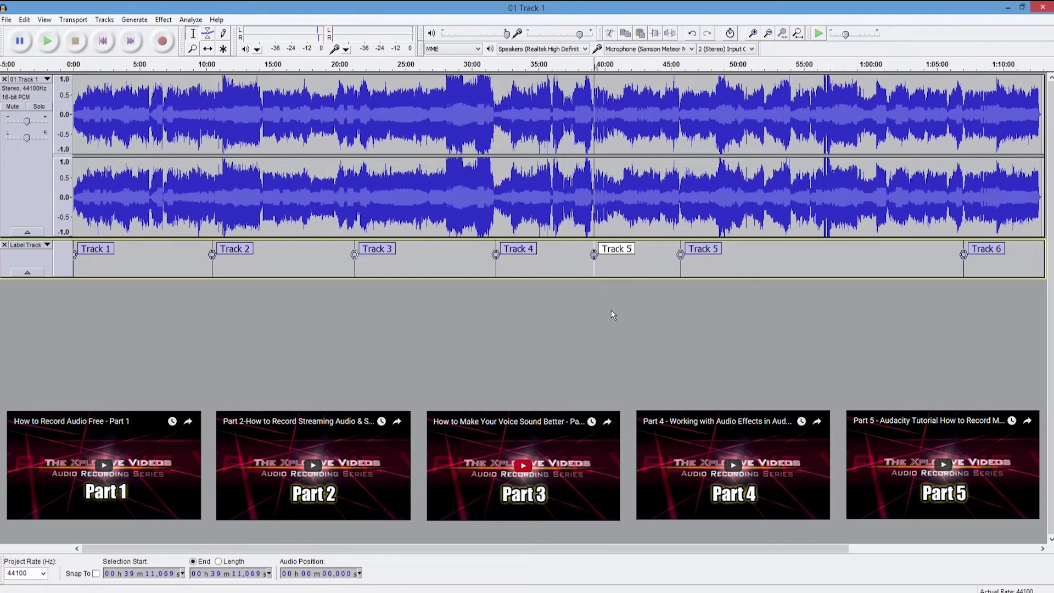
{"action": "key", "text": "Return"}
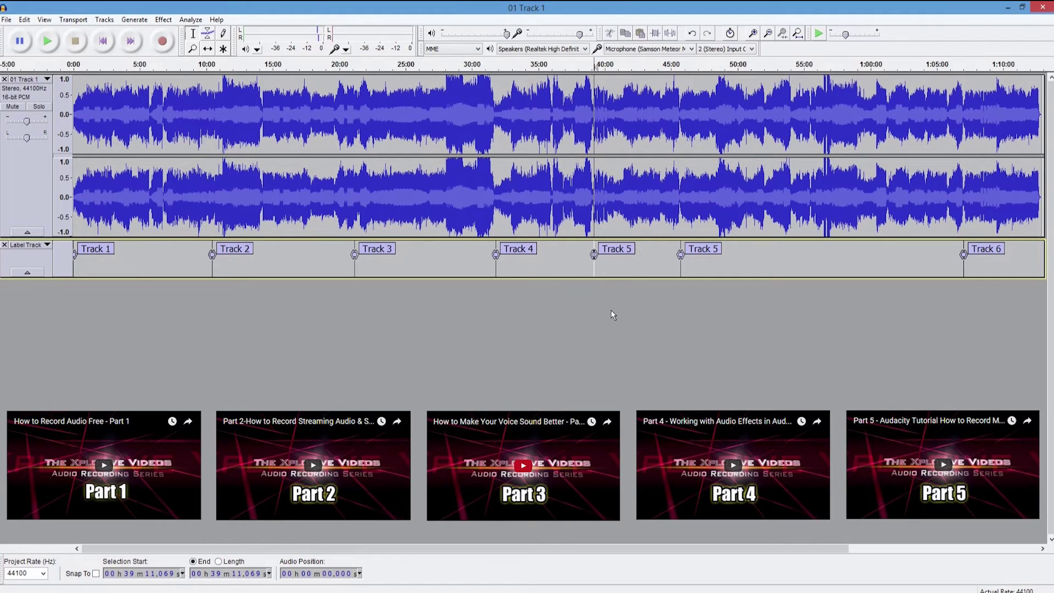
- Renumber the last two labels to 'Track 6' and 'Track 7'
{"action": "double_click", "coordinate": [711, 250]}
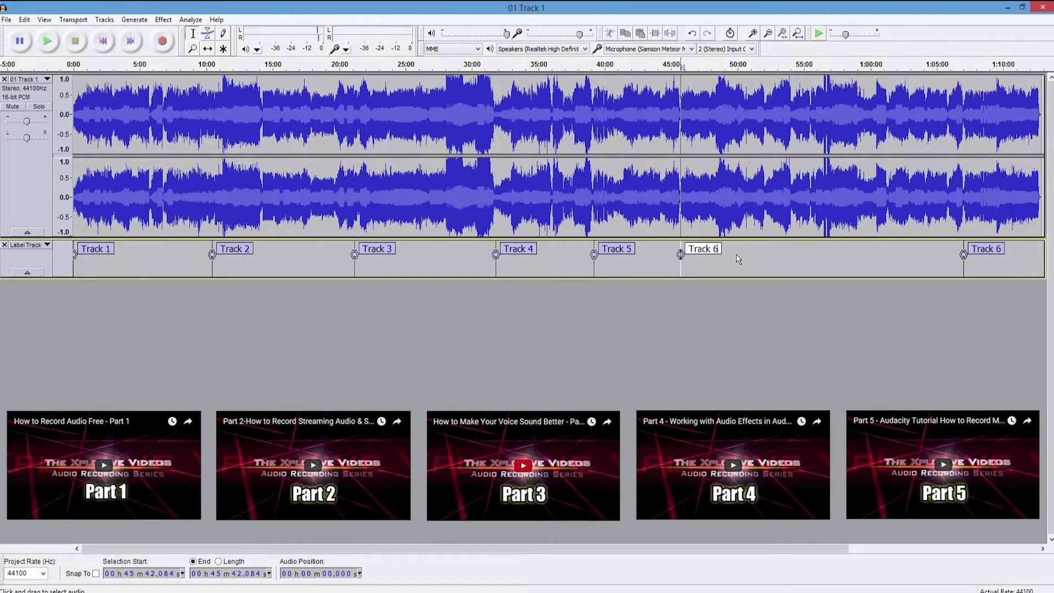
{"action": "type", "text": "6"}
{"action": "double_click", "coordinate": [998, 251]}
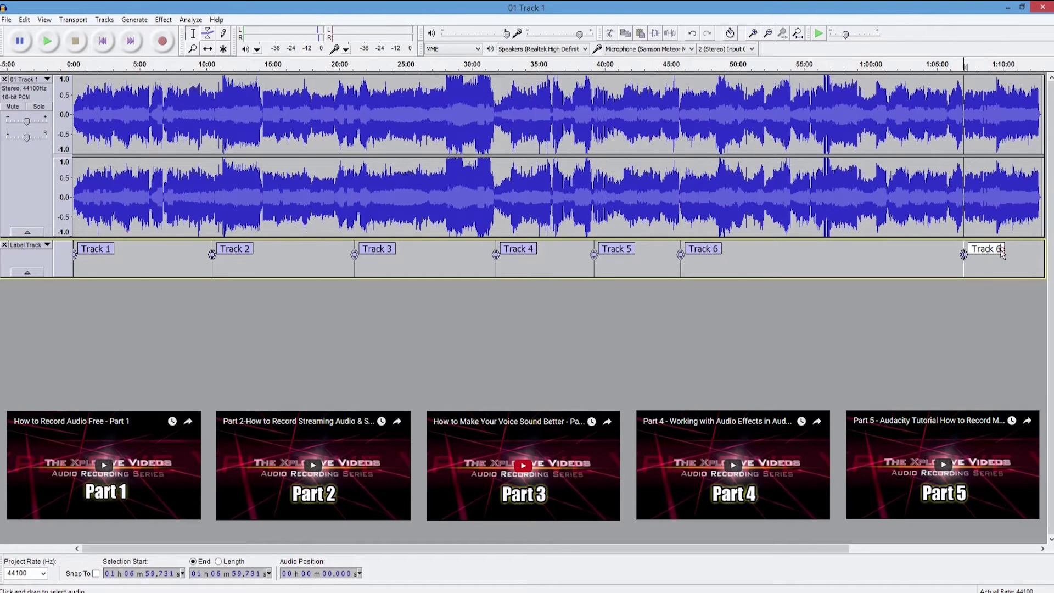
{"action": "type", "text": "7"}
{"action": "key", "text": "Return"}
- Move the Track 6 label later to about 53 minutes and return to the audio
{"action": "left_click_drag", "start_coordinate": [681, 256], "coordinate": [782, 255]}
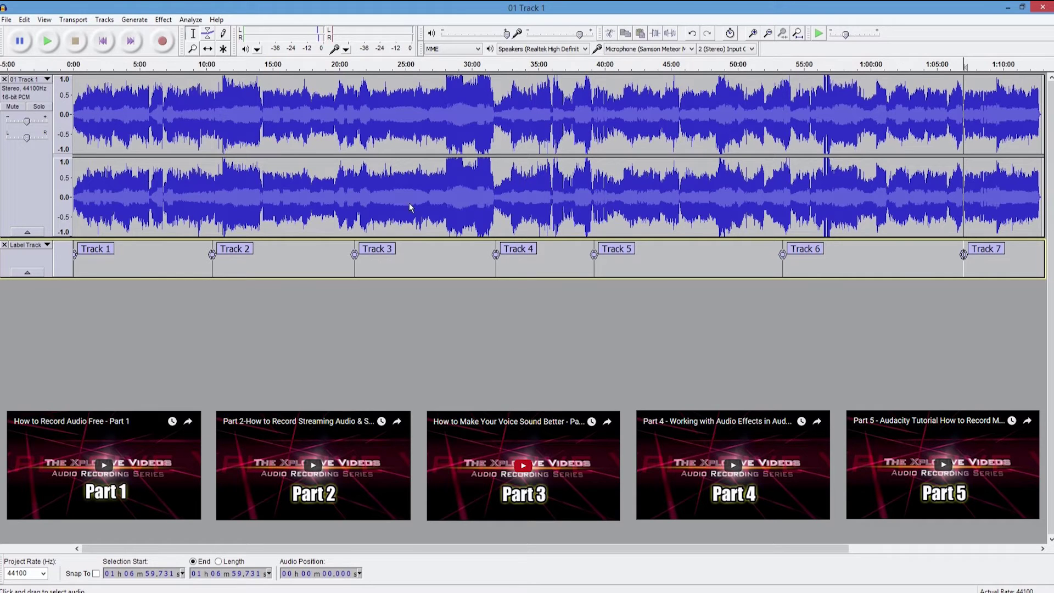
{"action": "left_click", "coordinate": [460, 177]}
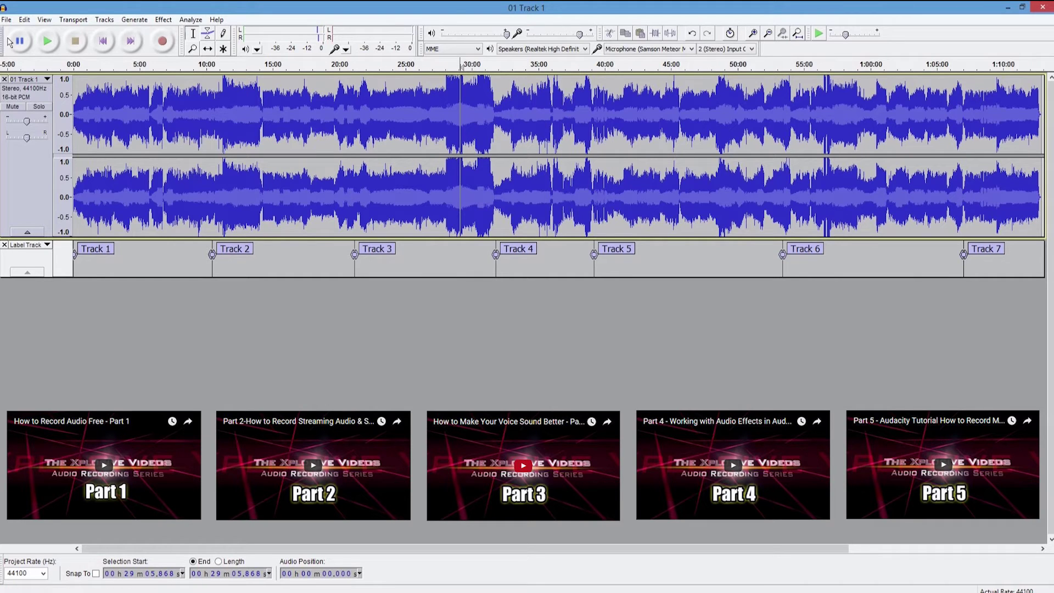
- Open Export Multiple and keep WAV (Microsoft) signed 16-bit PCM as the format
{"action": "left_click", "coordinate": [6, 19]}
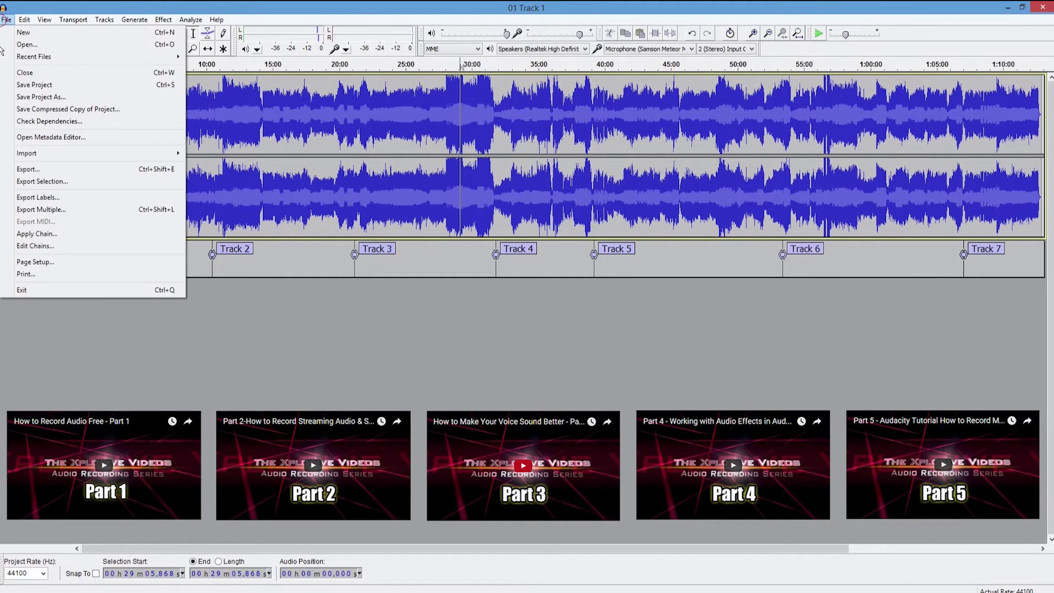
{"action": "left_click", "coordinate": [28, 210]}
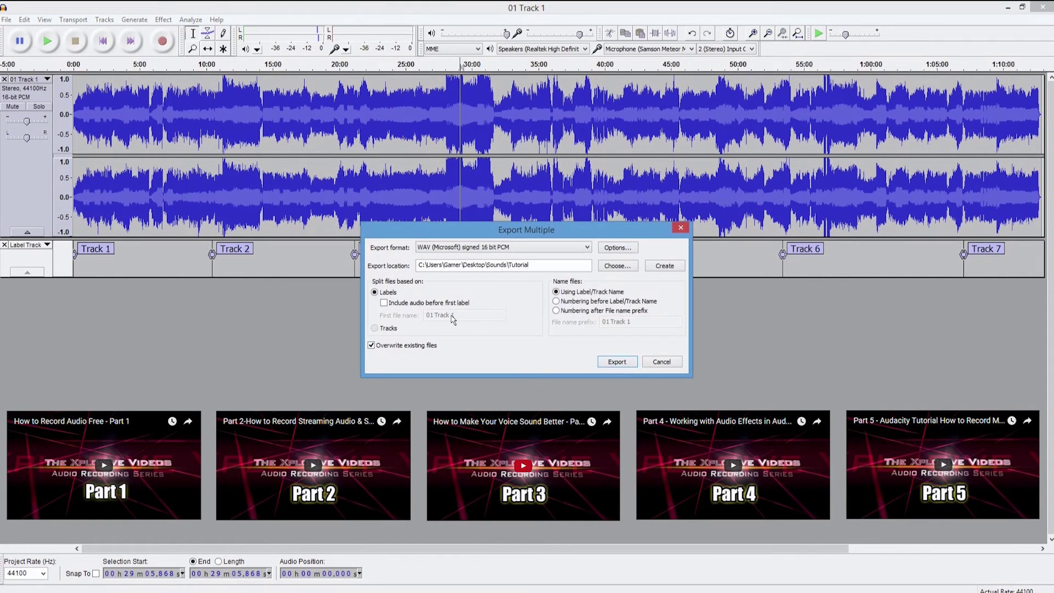
{"action": "left_click", "coordinate": [532, 250]}
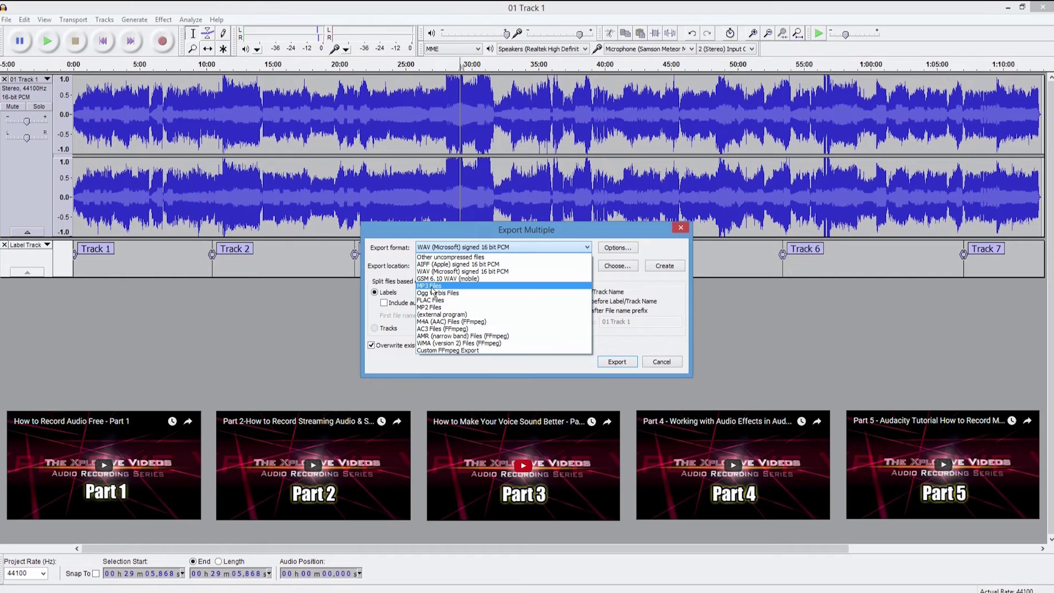
{"action": "left_click", "coordinate": [445, 272]}
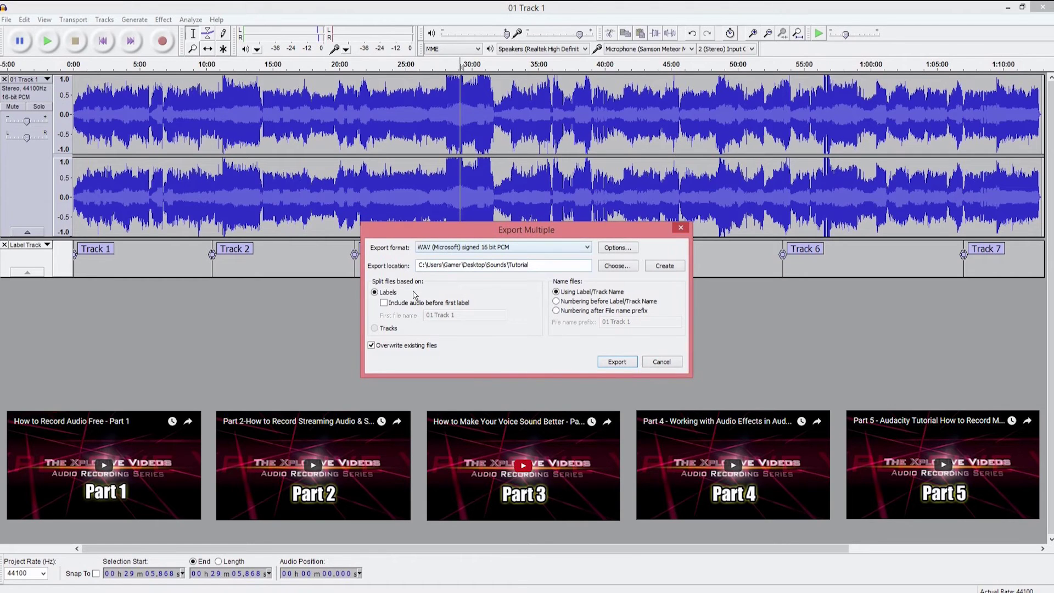
- Keep the Tutorial output folder, name files using label names, and start the export
{"action": "left_click", "coordinate": [607, 267]}
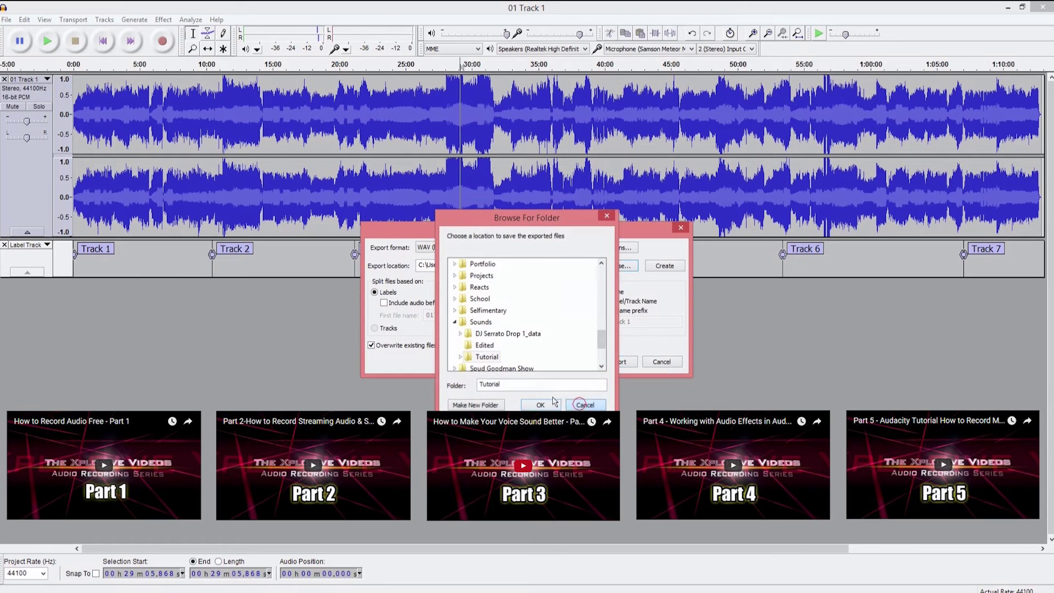
{"action": "left_click", "coordinate": [574, 406]}
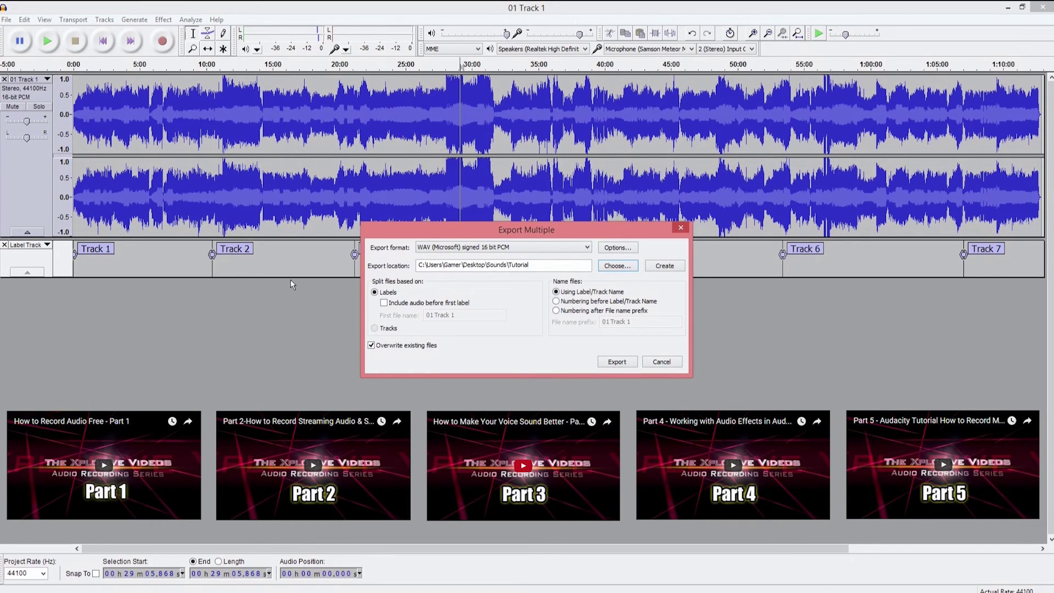
{"action": "left_click", "coordinate": [556, 300]}
{"action": "left_click", "coordinate": [556, 310]}
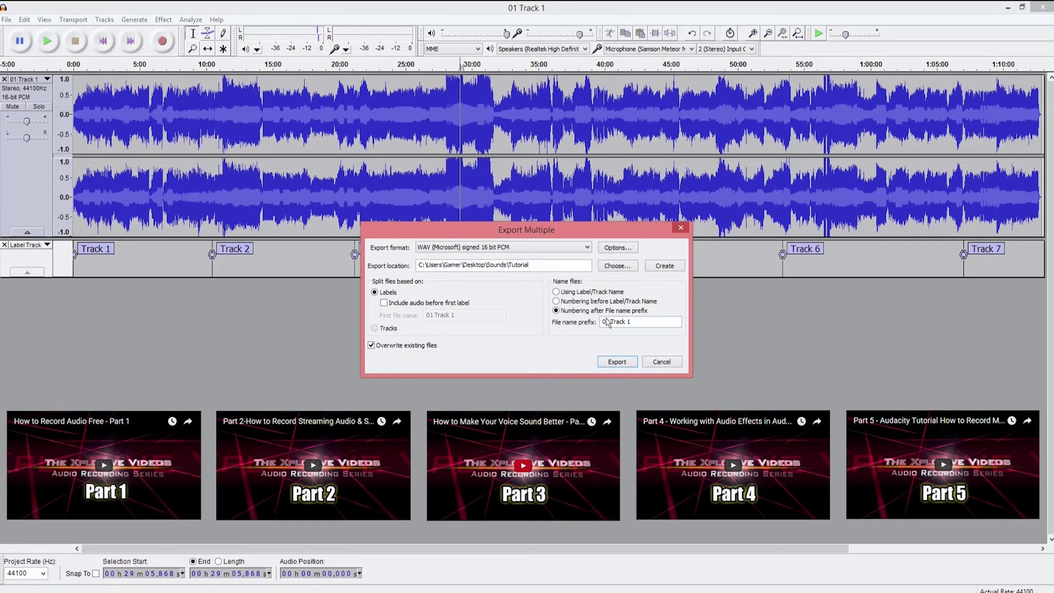
{"action": "left_click", "coordinate": [556, 292]}
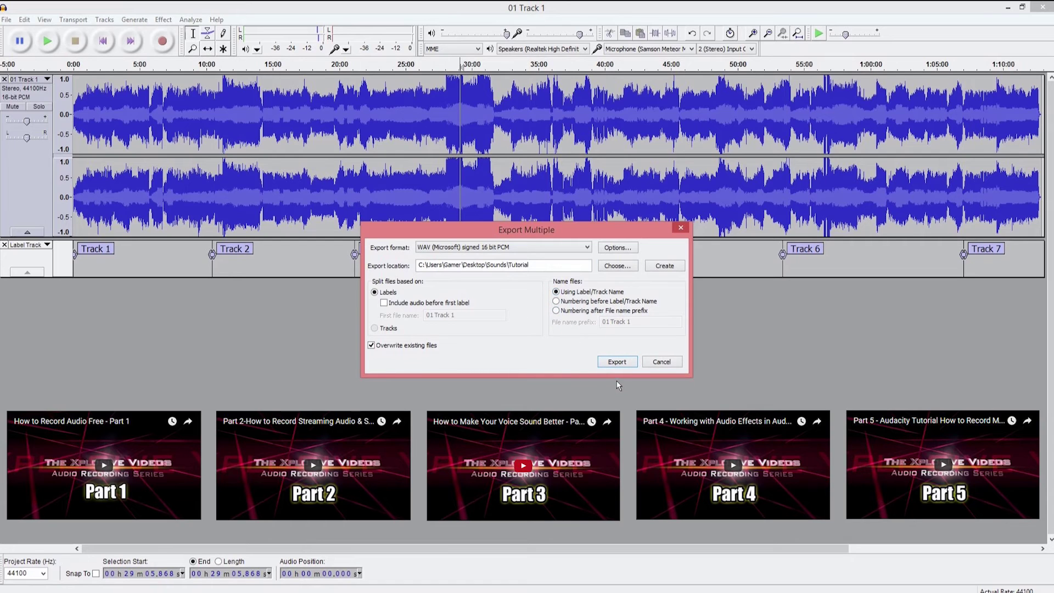
{"action": "left_click", "coordinate": [613, 362]}
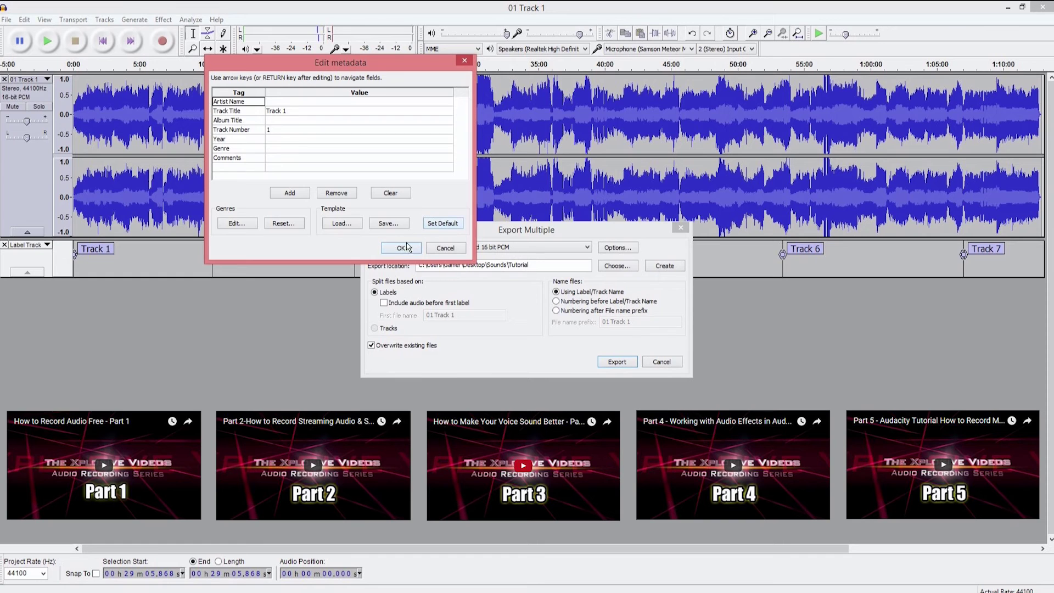
- Accept the metadata for Track 1 through Track 7 to finish exporting
{"action": "left_click", "coordinate": [404, 248]}
{"action": "left_click", "coordinate": [400, 248]}
{"action": "left_click", "coordinate": [401, 249]}
{"action": "left_click", "coordinate": [400, 248]}
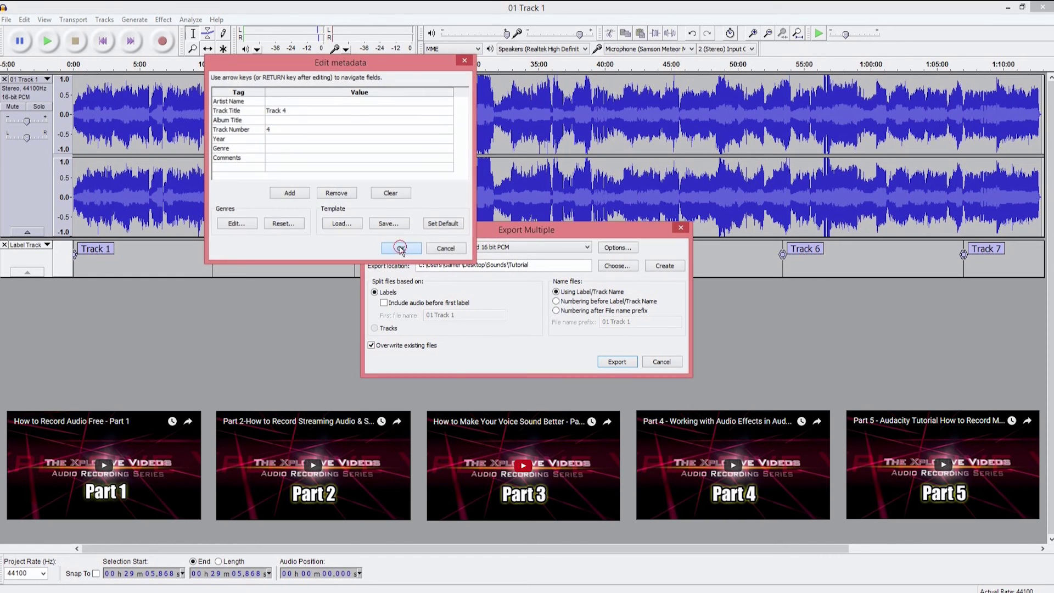
{"action": "left_click", "coordinate": [401, 248]}
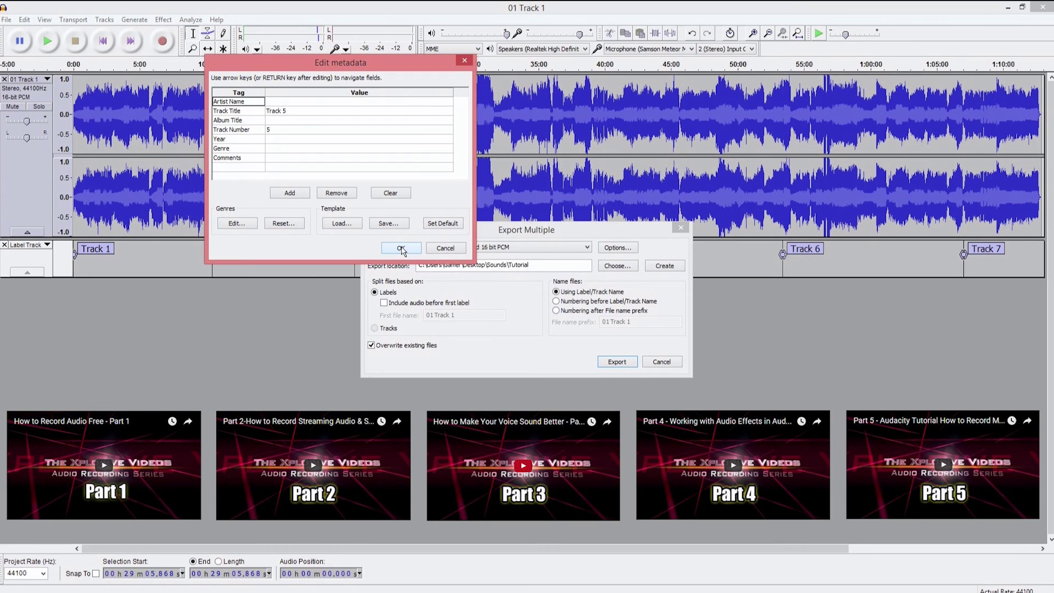
{"action": "left_click", "coordinate": [400, 248]}
{"action": "left_click", "coordinate": [401, 248]}
{"action": "left_click", "coordinate": [400, 248]}
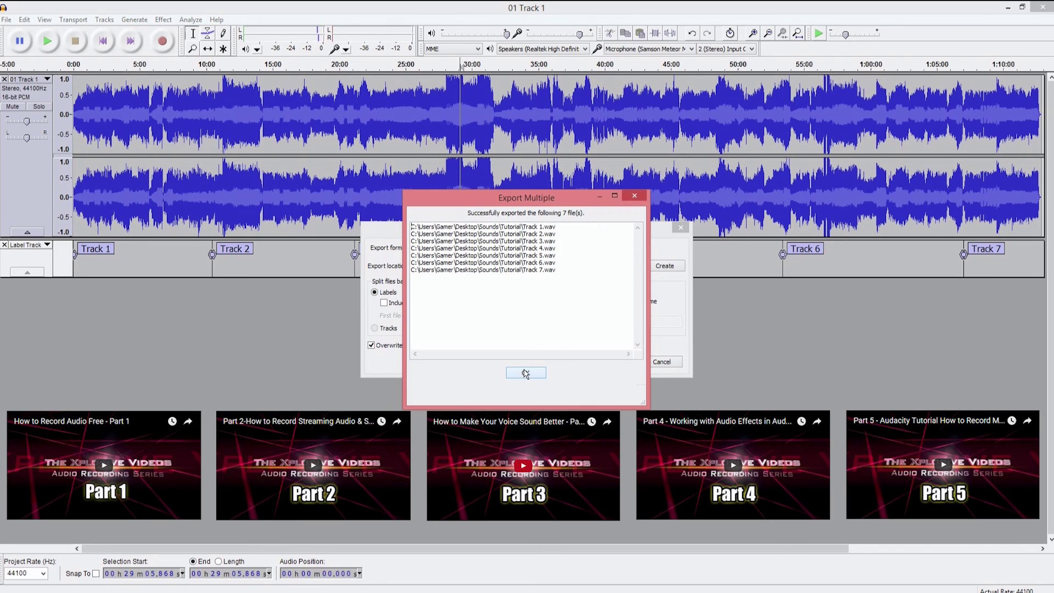
- Dismiss the export report listing the seven WAV files
{"action": "left_click", "coordinate": [526, 373]}
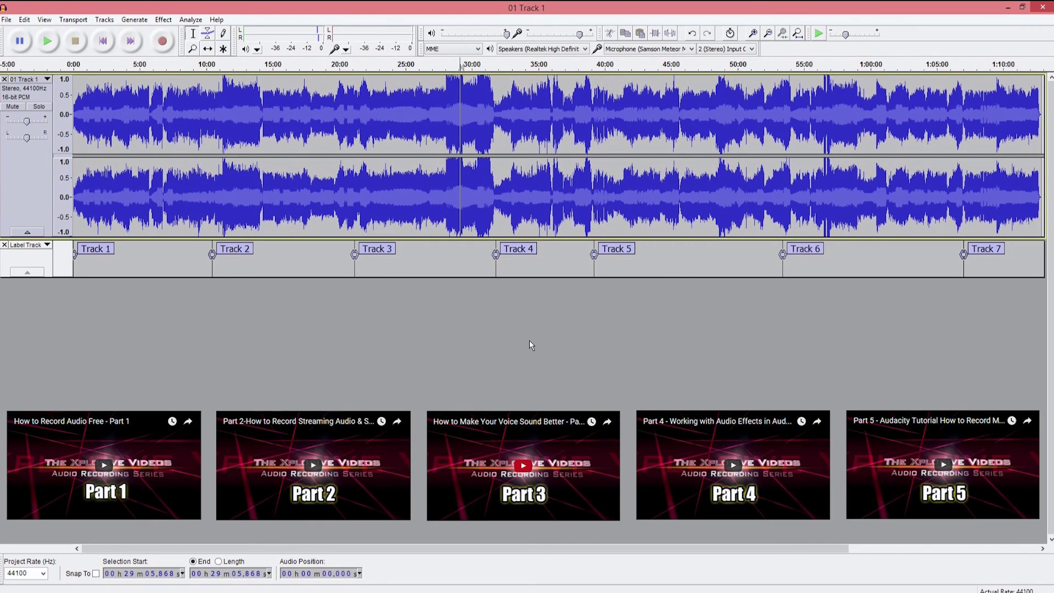